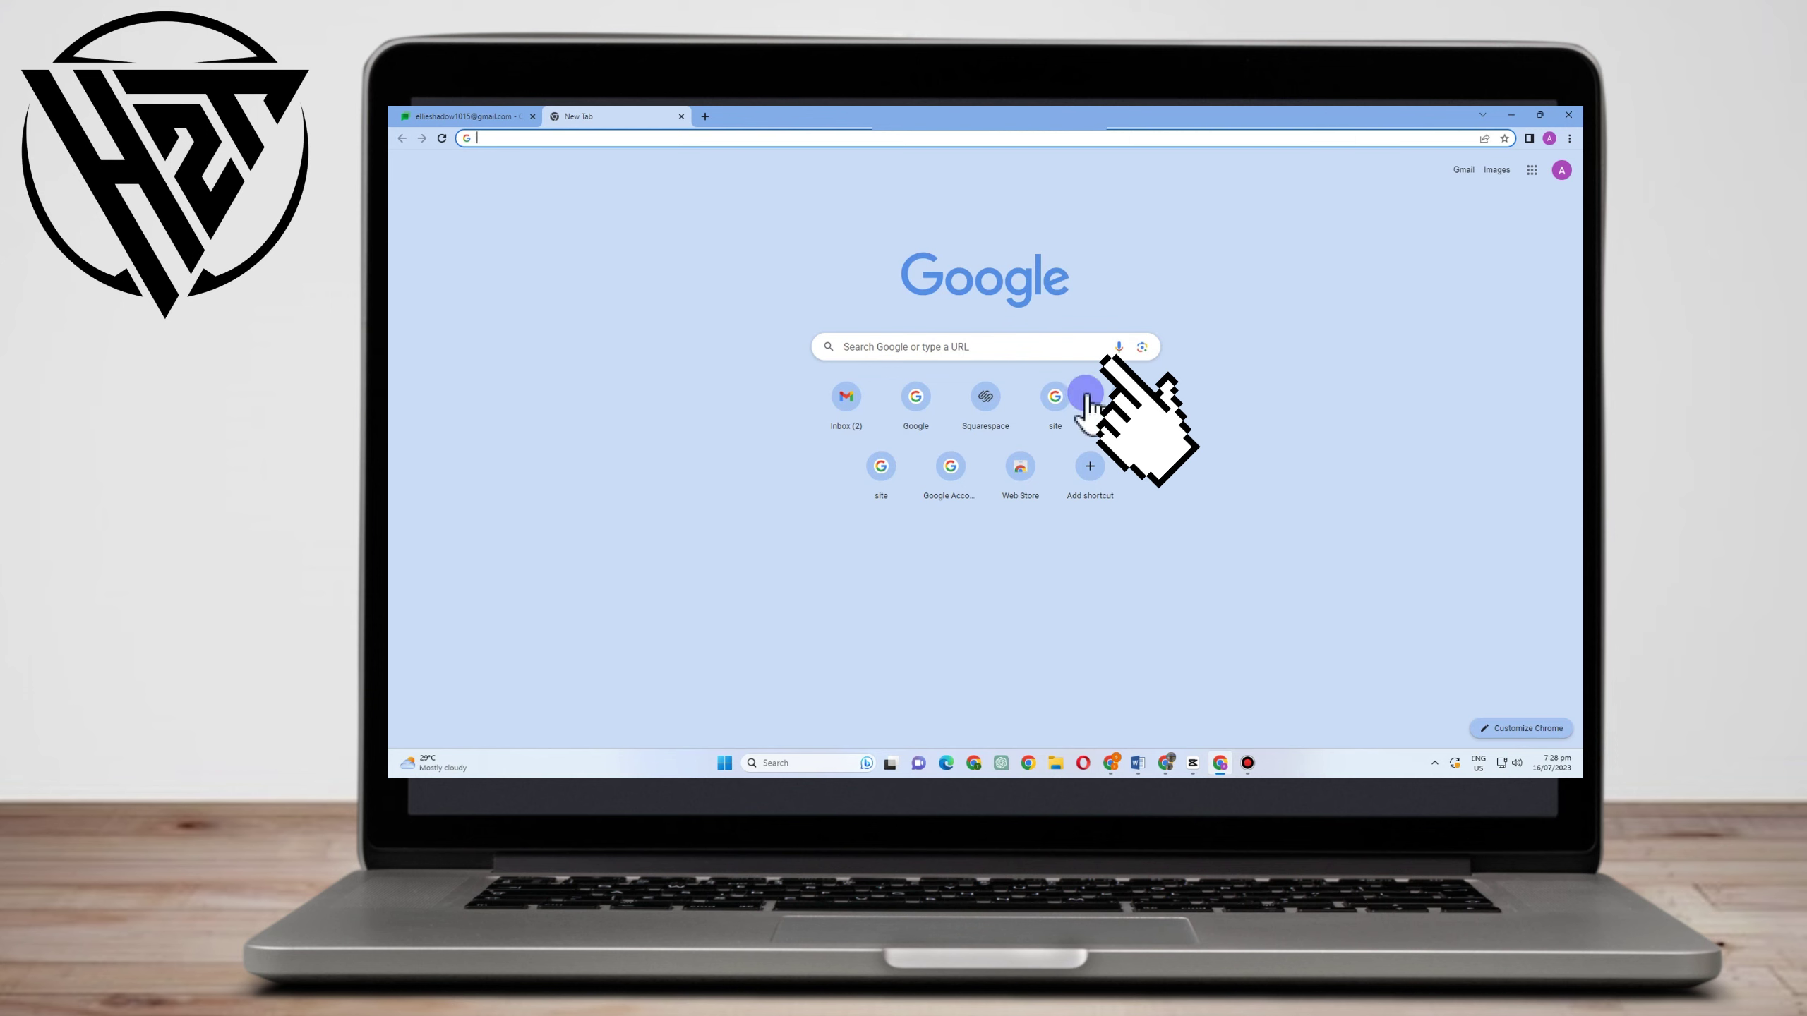
{"action": "type", "text": "gog"}
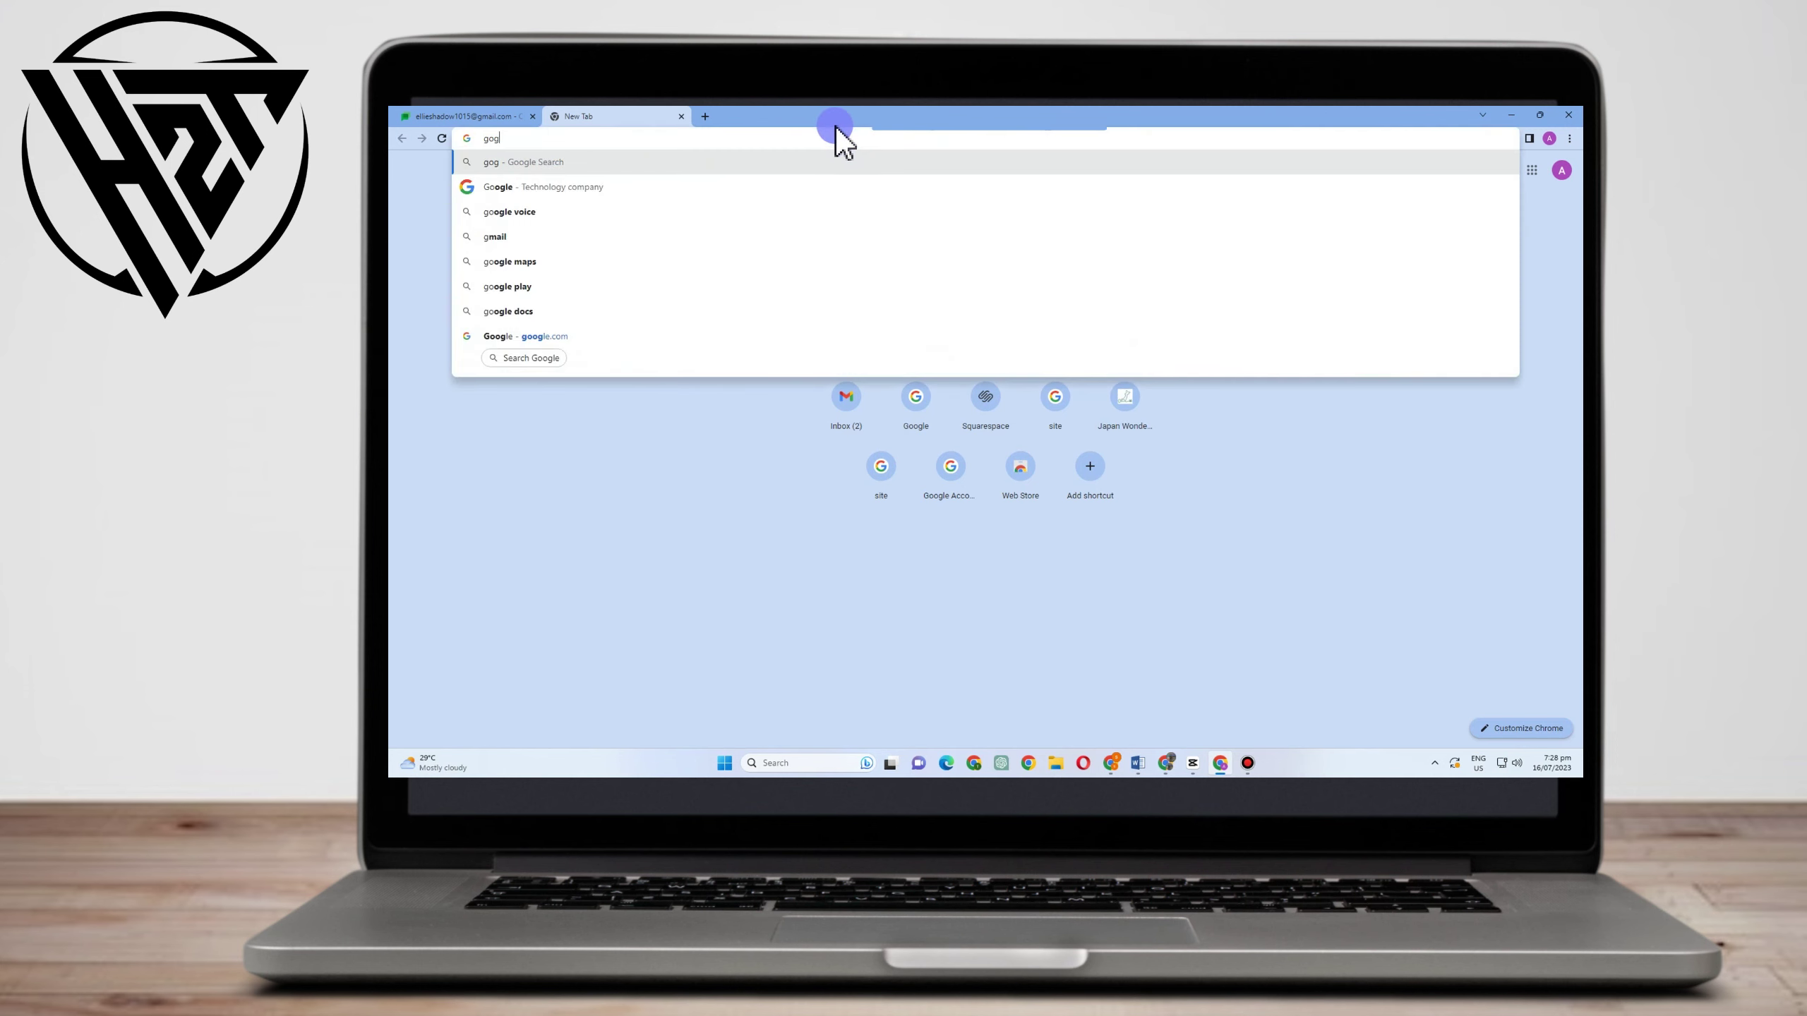
- Fix the typed query and search Google for 'google chat'
{"action": "key", "text": "BackSpace"}
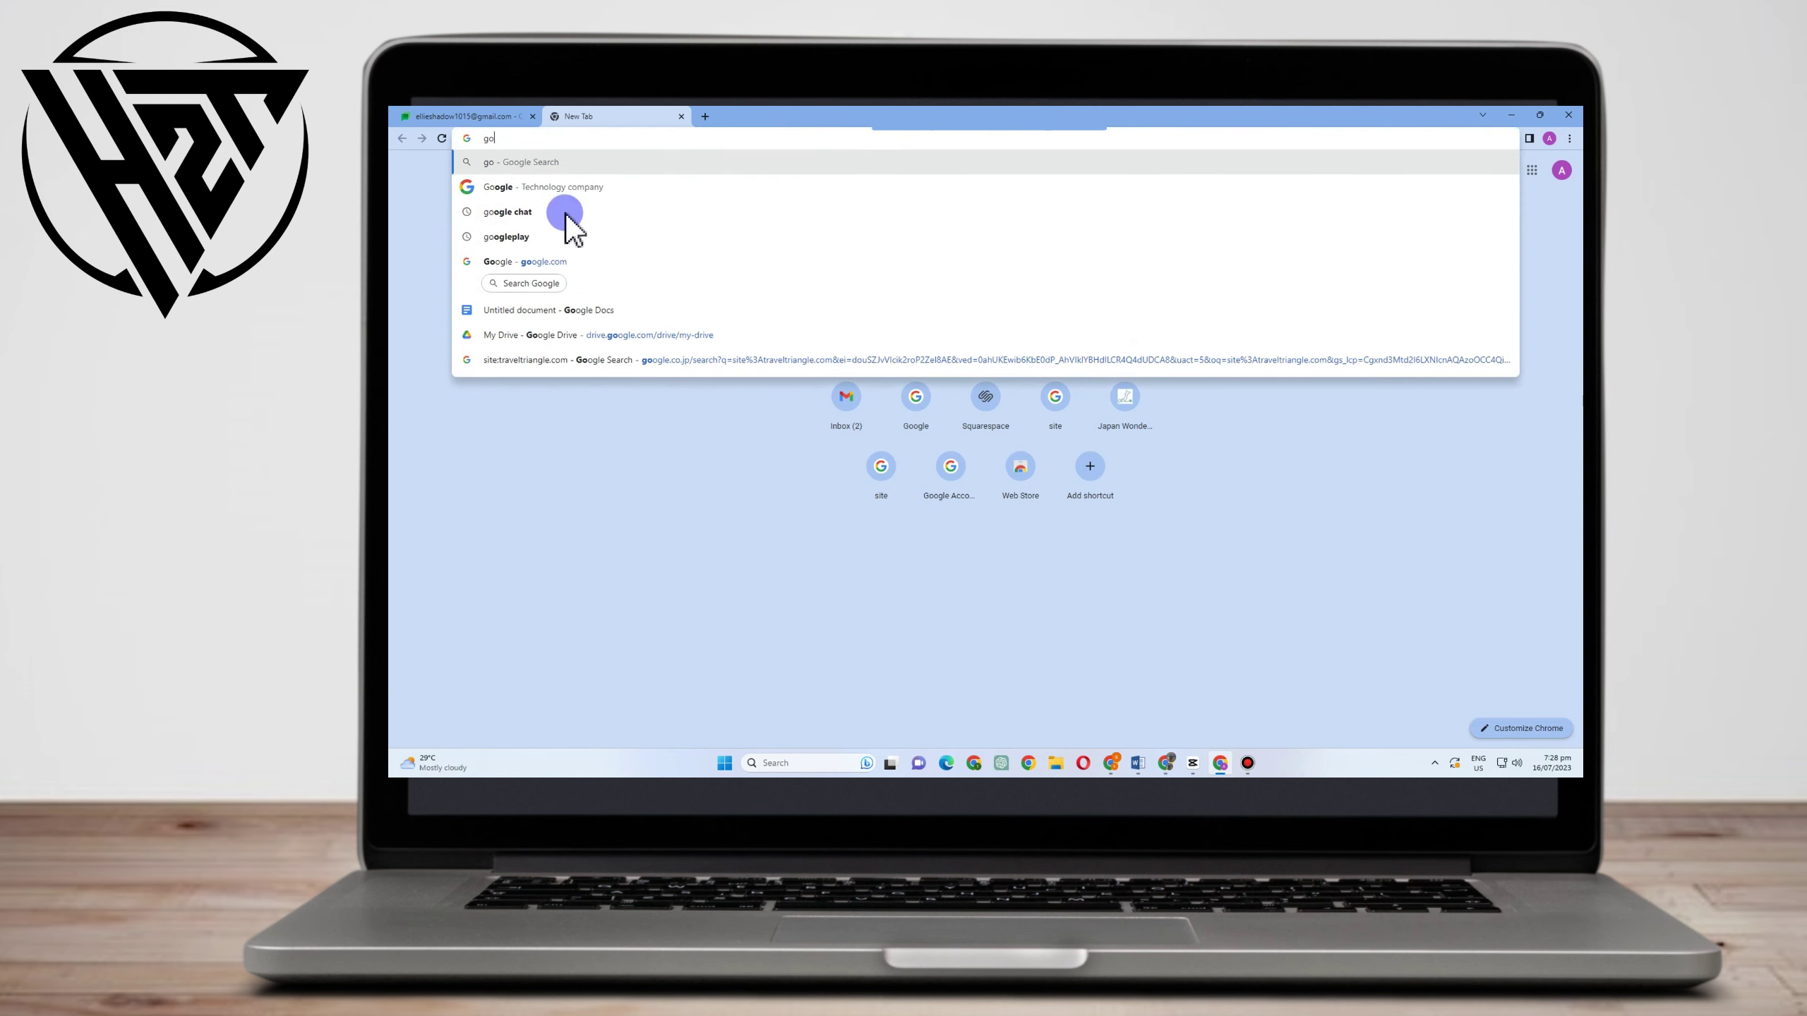
{"action": "left_click", "coordinate": [566, 215]}
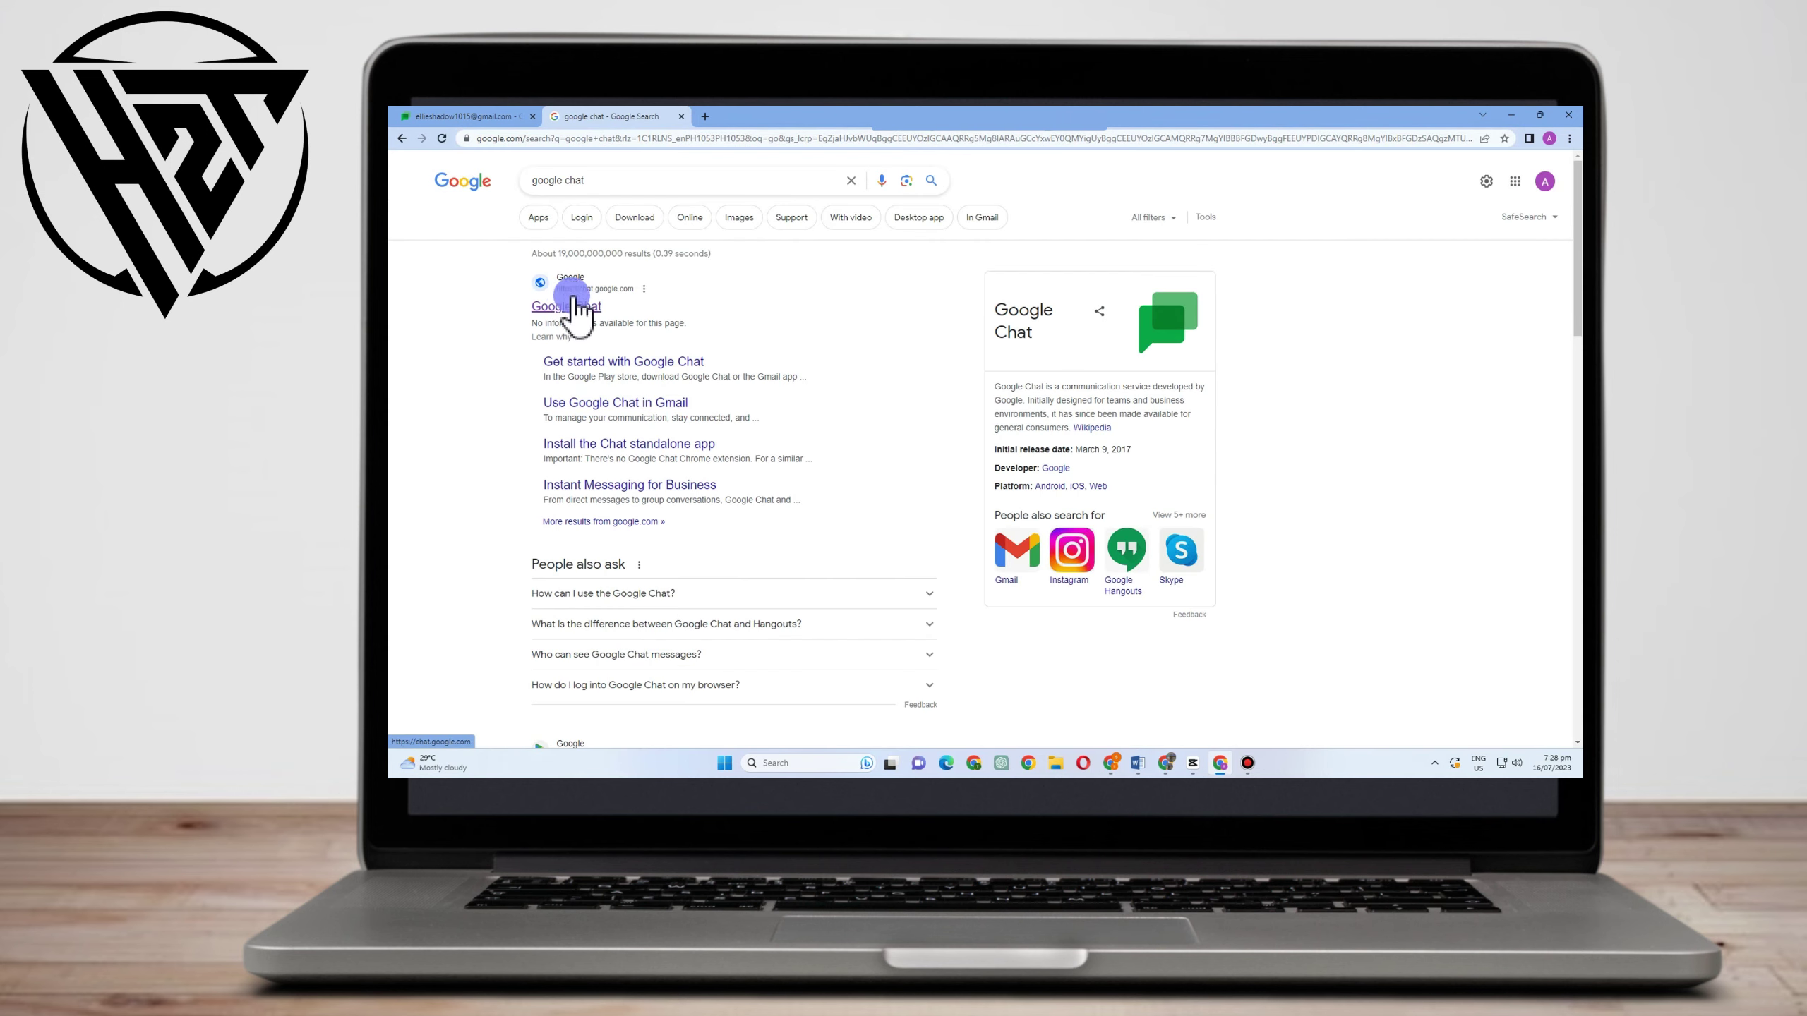
- Go to the Google Chat web app and open the space showing the 'Hello' message
{"action": "left_click", "coordinate": [575, 303]}
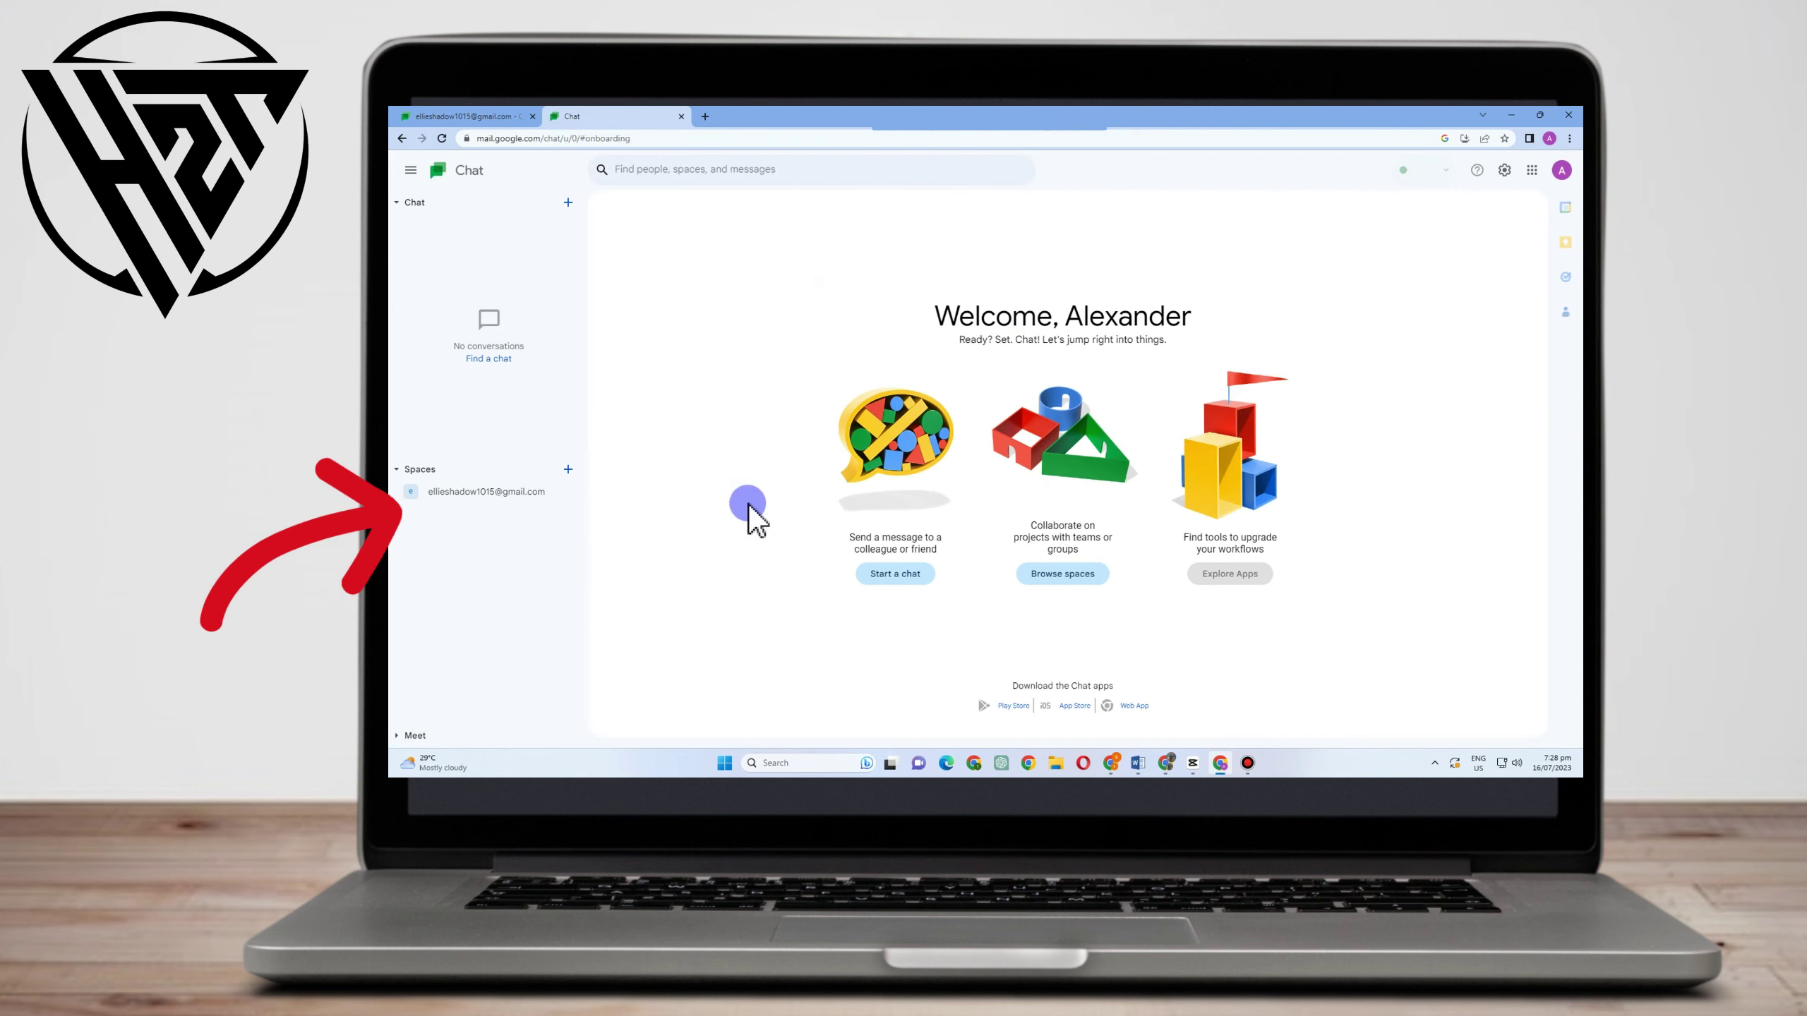
{"action": "left_click", "coordinate": [490, 492]}
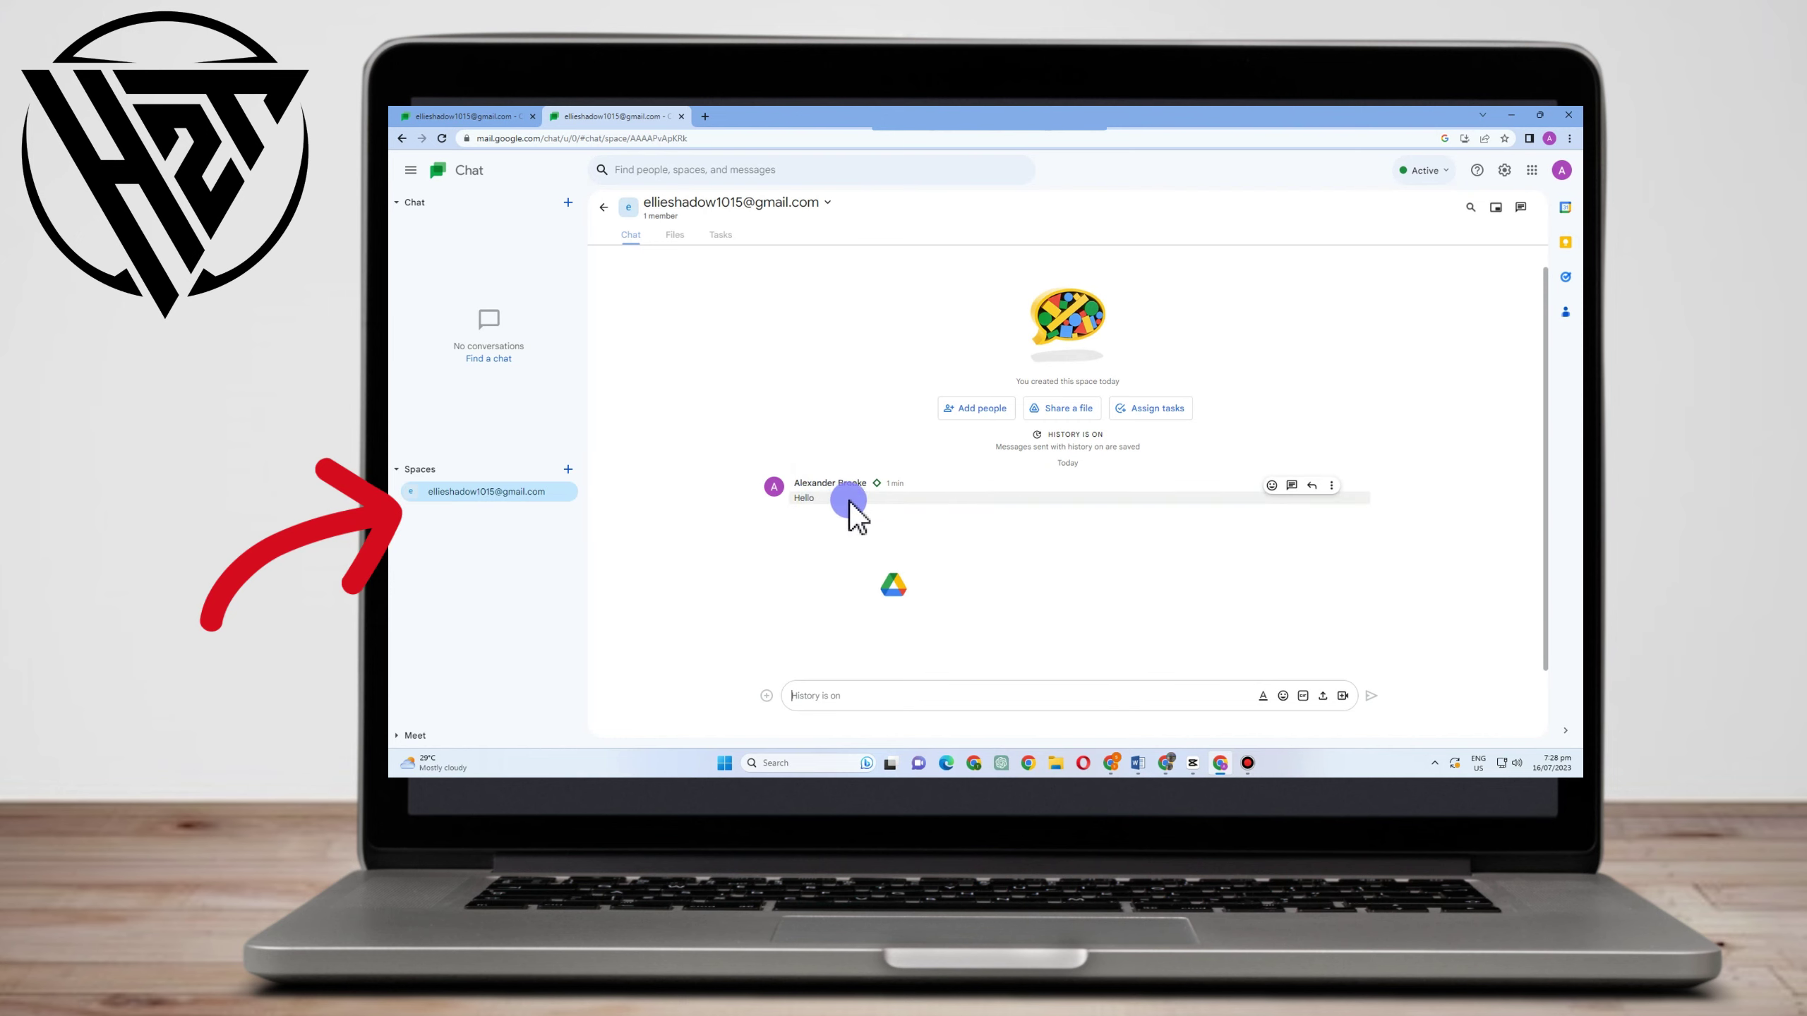
{"action": "mouse_move", "coordinate": [1060, 491]}
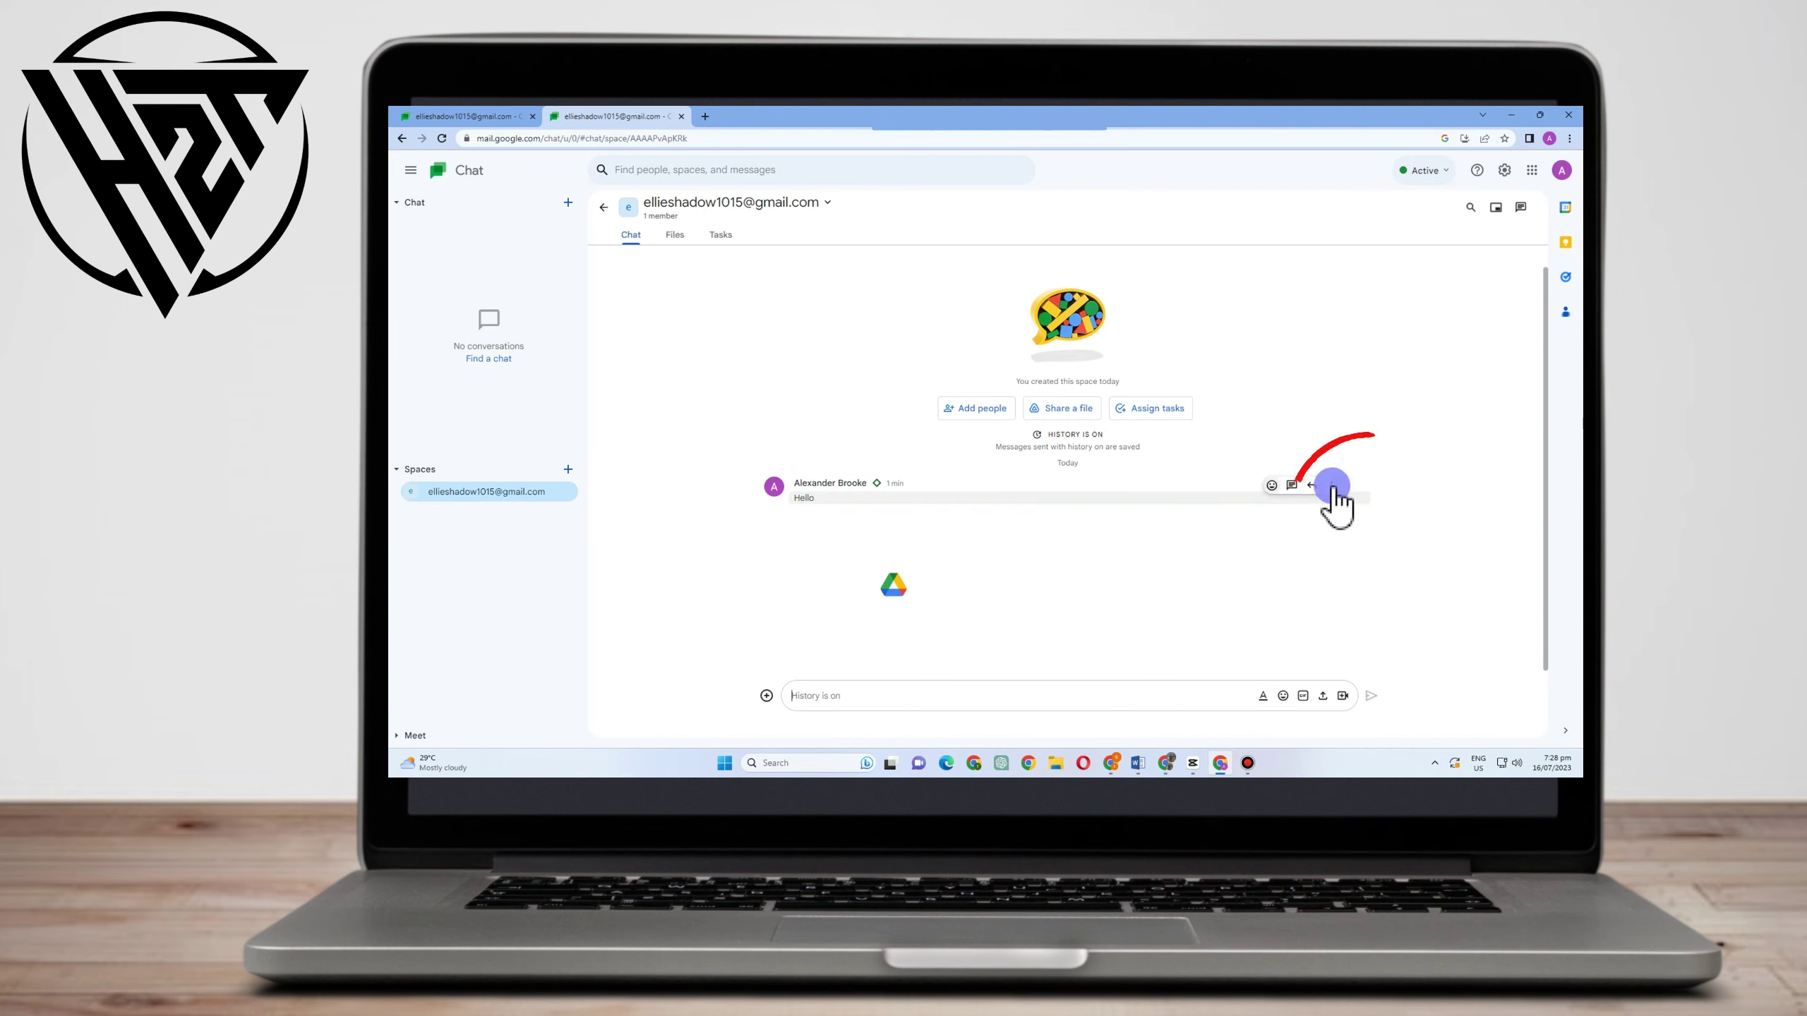
- Delete the 'Hello' message from the space conversation using its More options menu
{"action": "left_click", "coordinate": [1331, 487]}
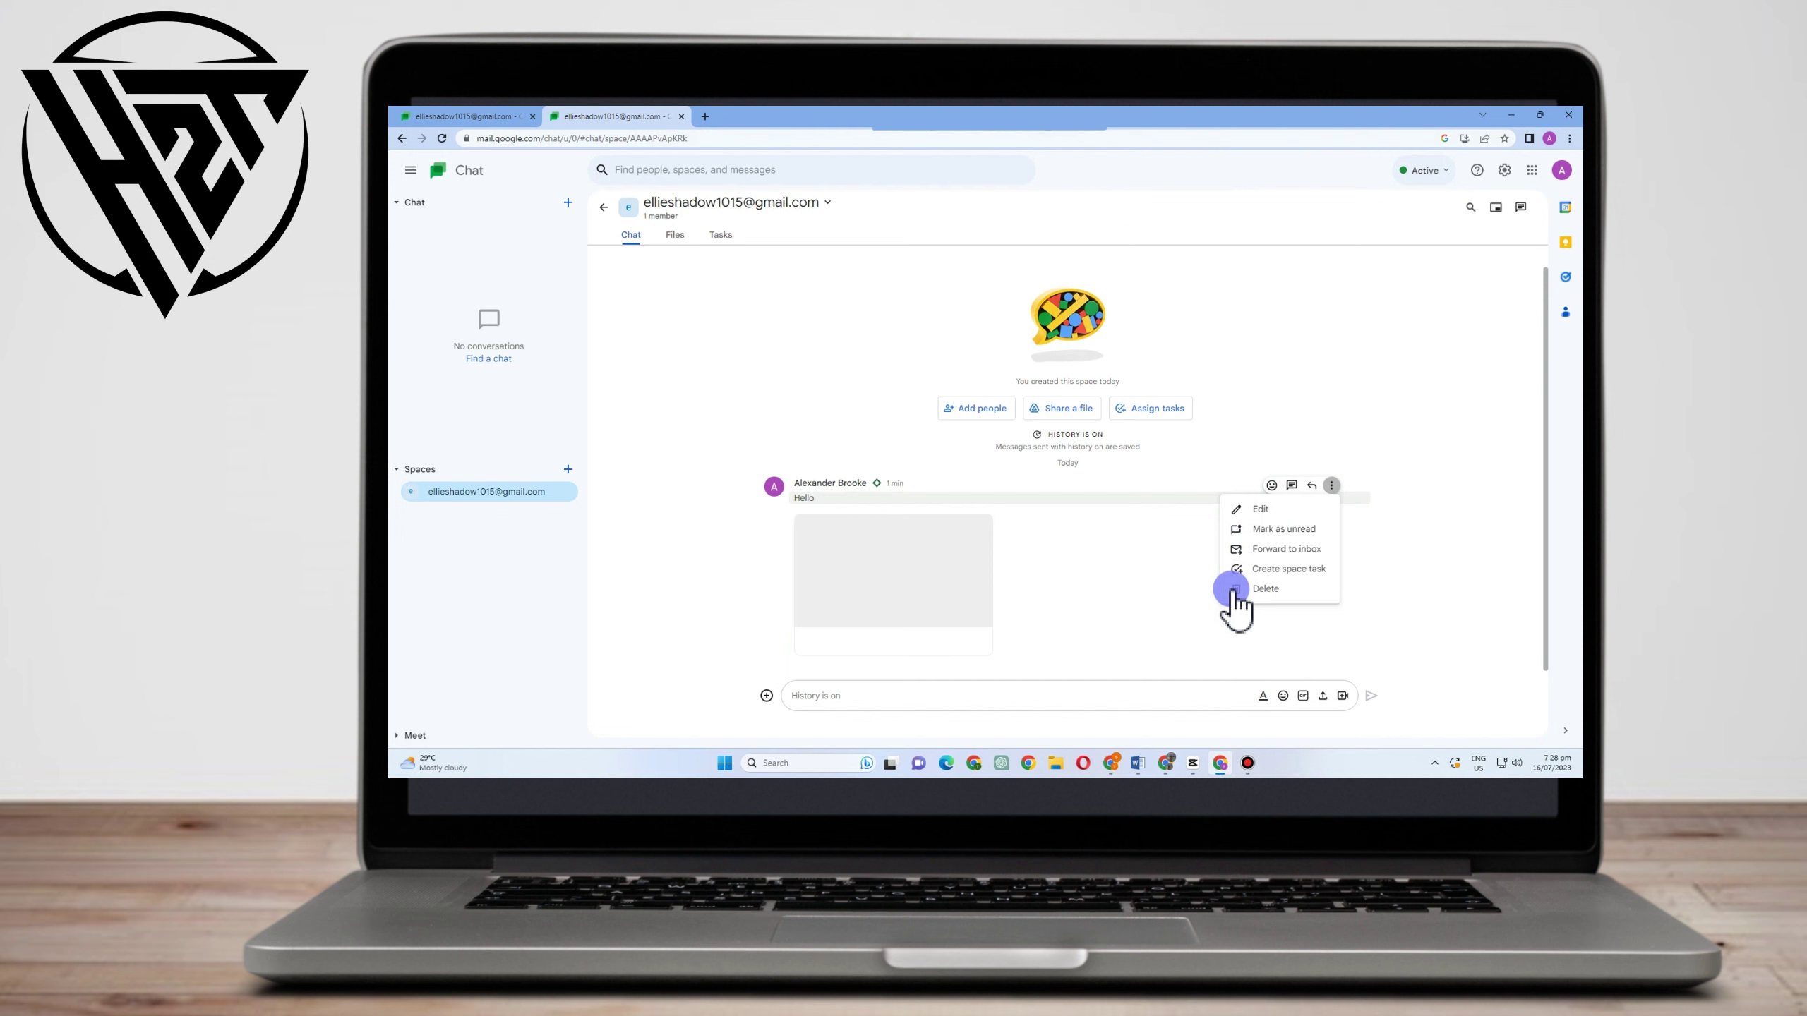
{"action": "left_click", "coordinate": [1239, 591]}
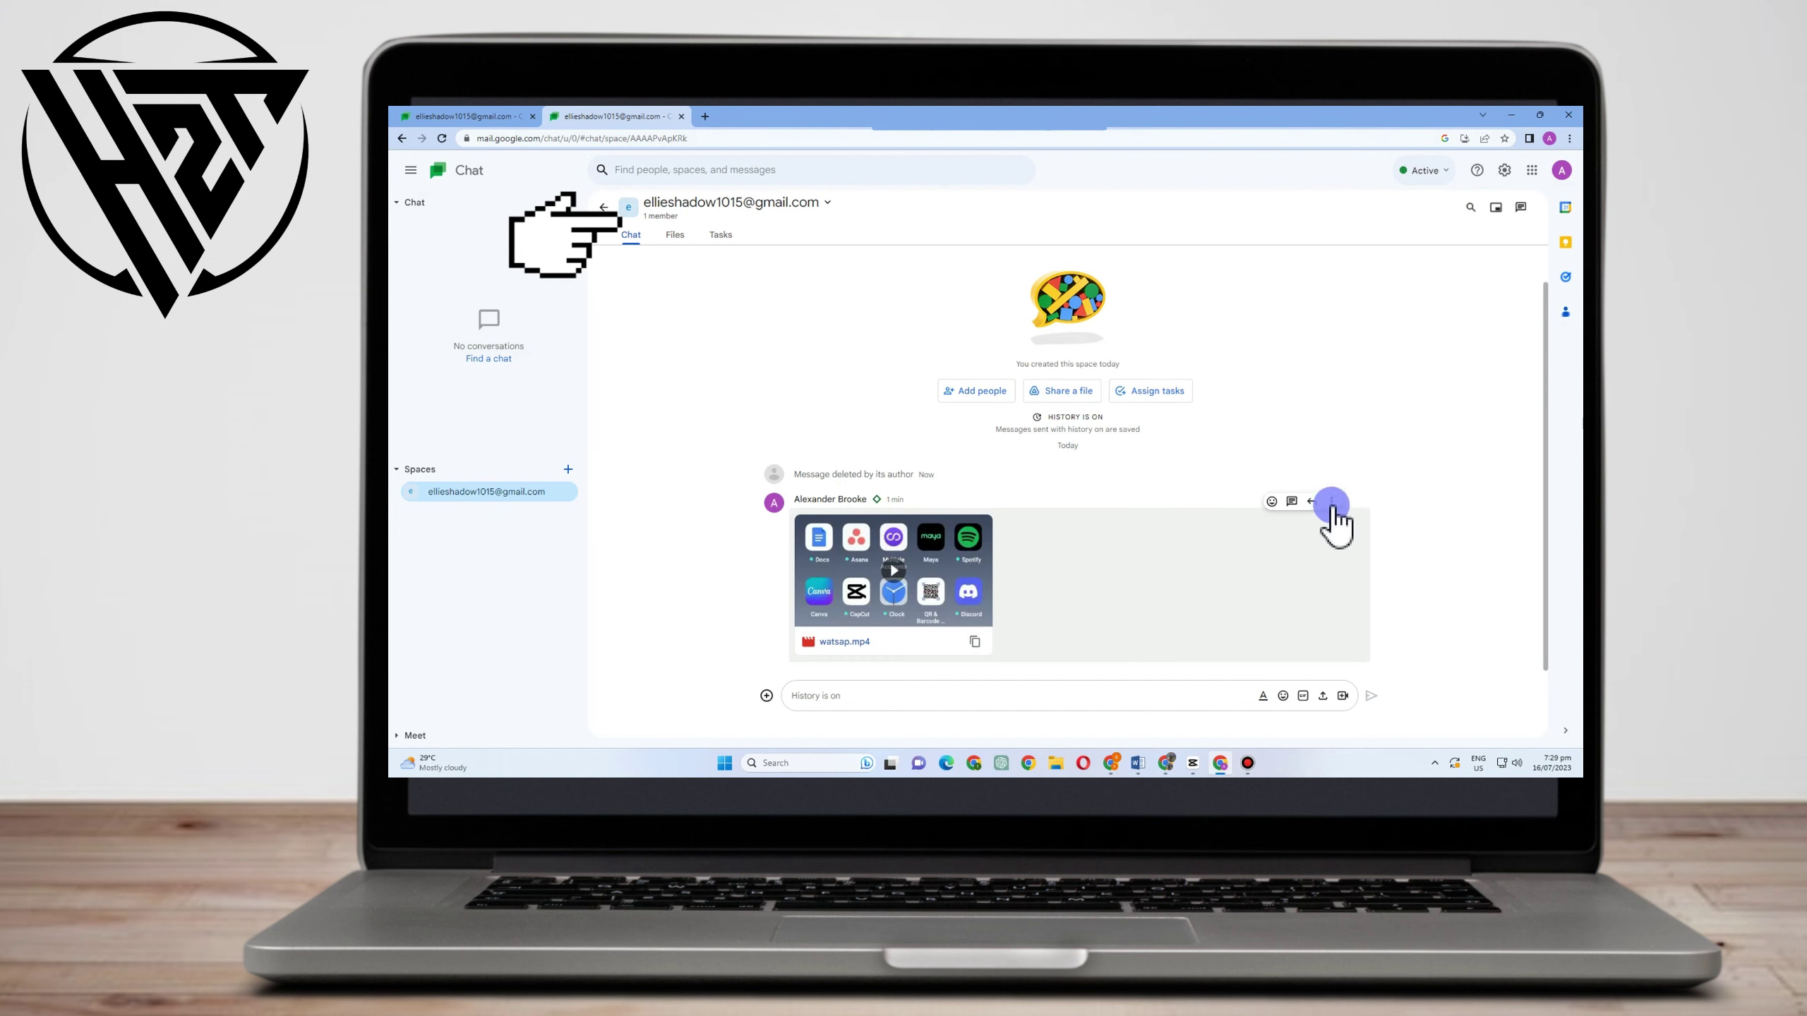
- Delete the entire space forever from the space-name menu, confirming the deletion
{"action": "left_click", "coordinate": [650, 224]}
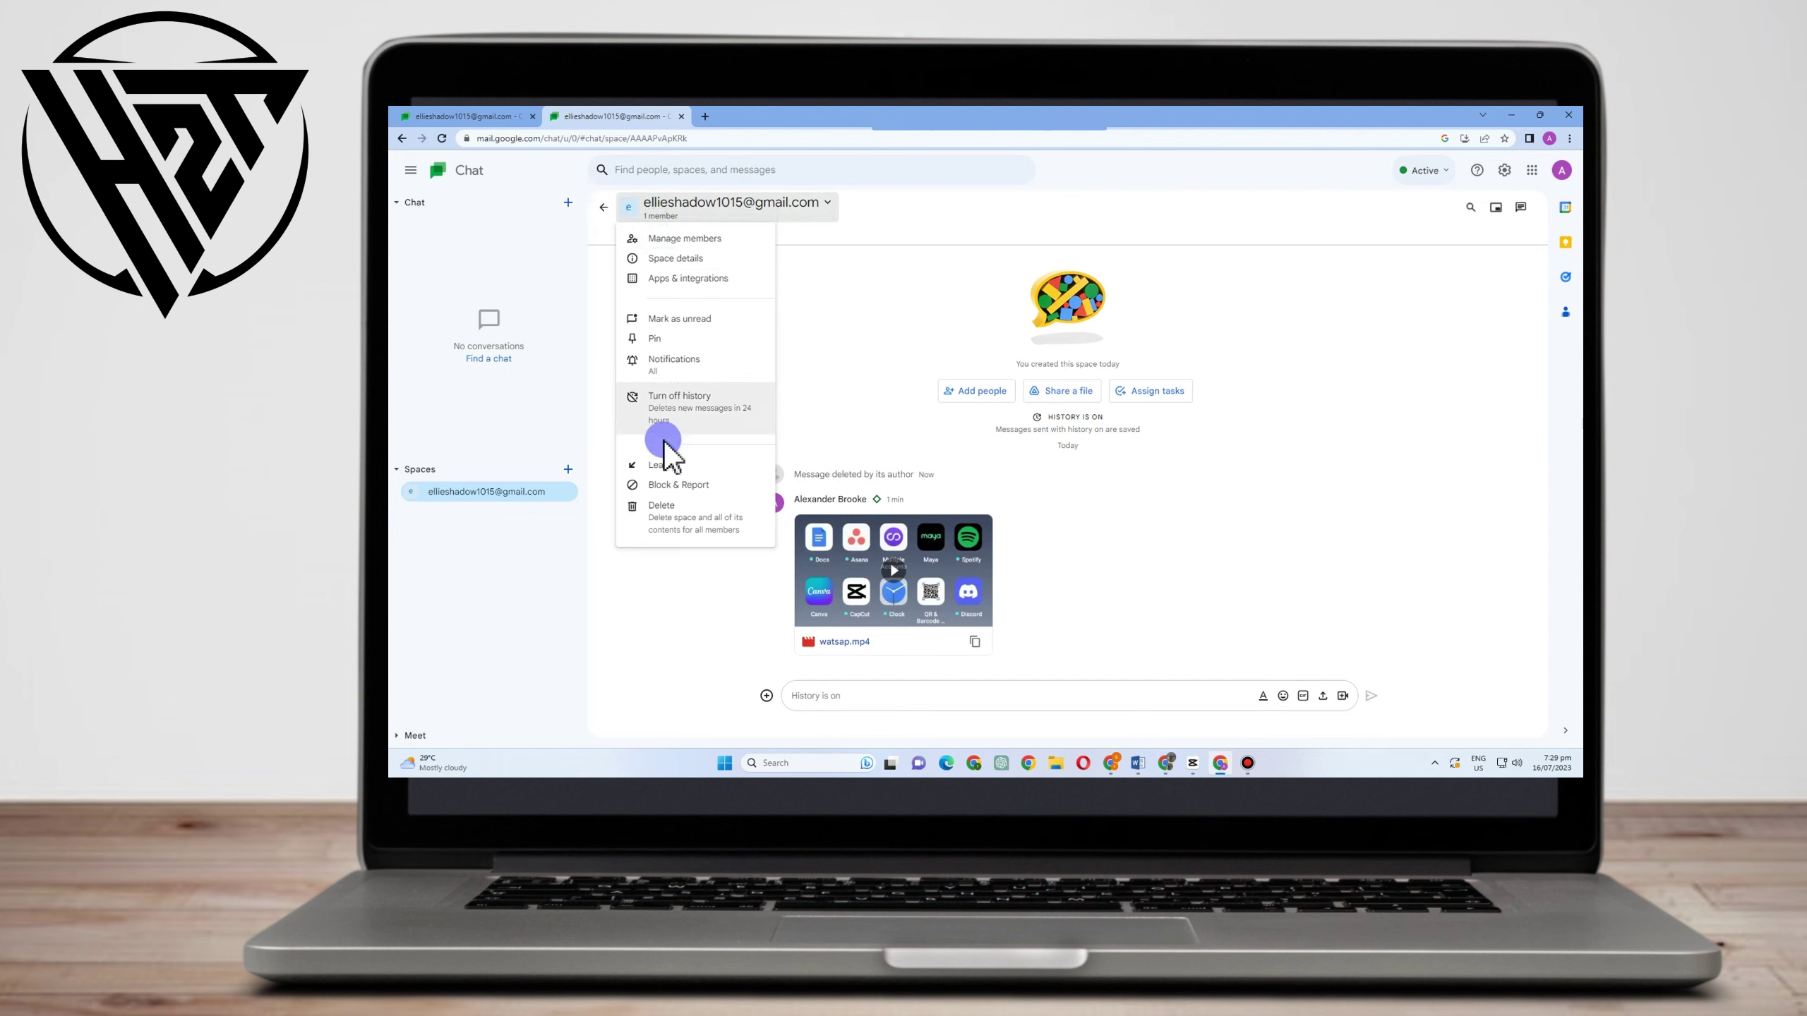
{"action": "left_click", "coordinate": [675, 523]}
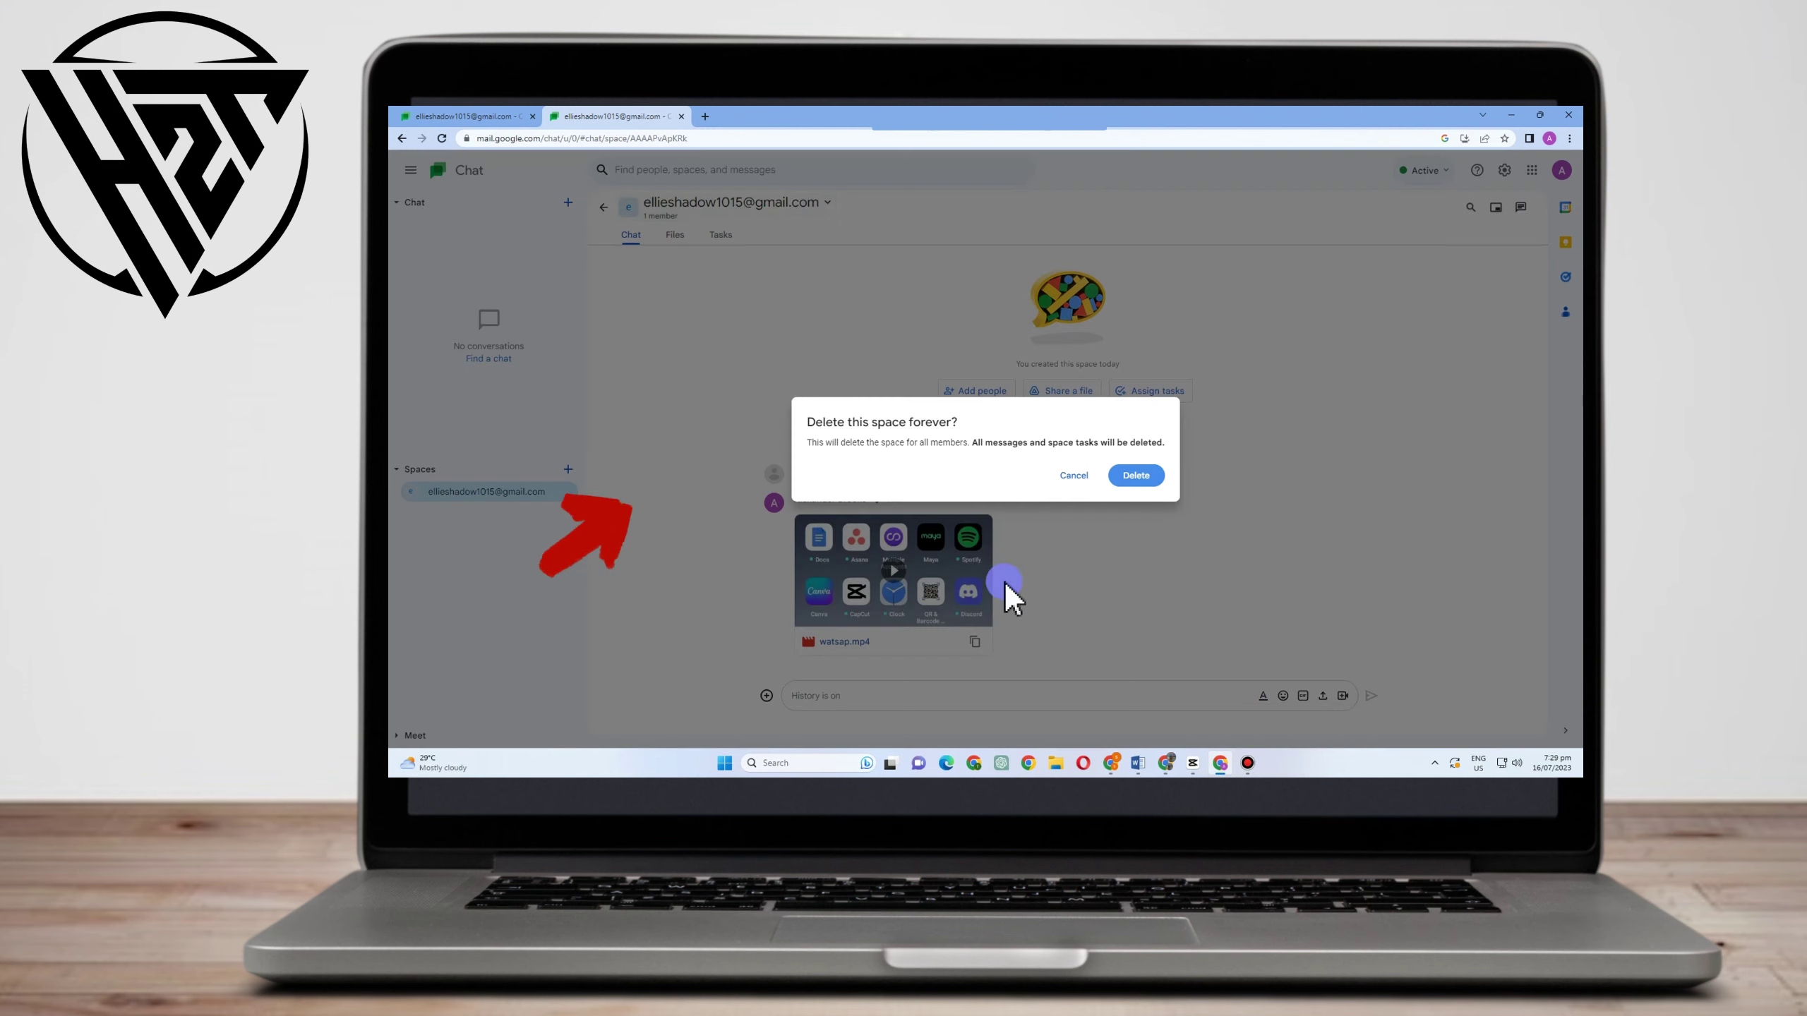
{"action": "left_click", "coordinate": [1149, 483]}
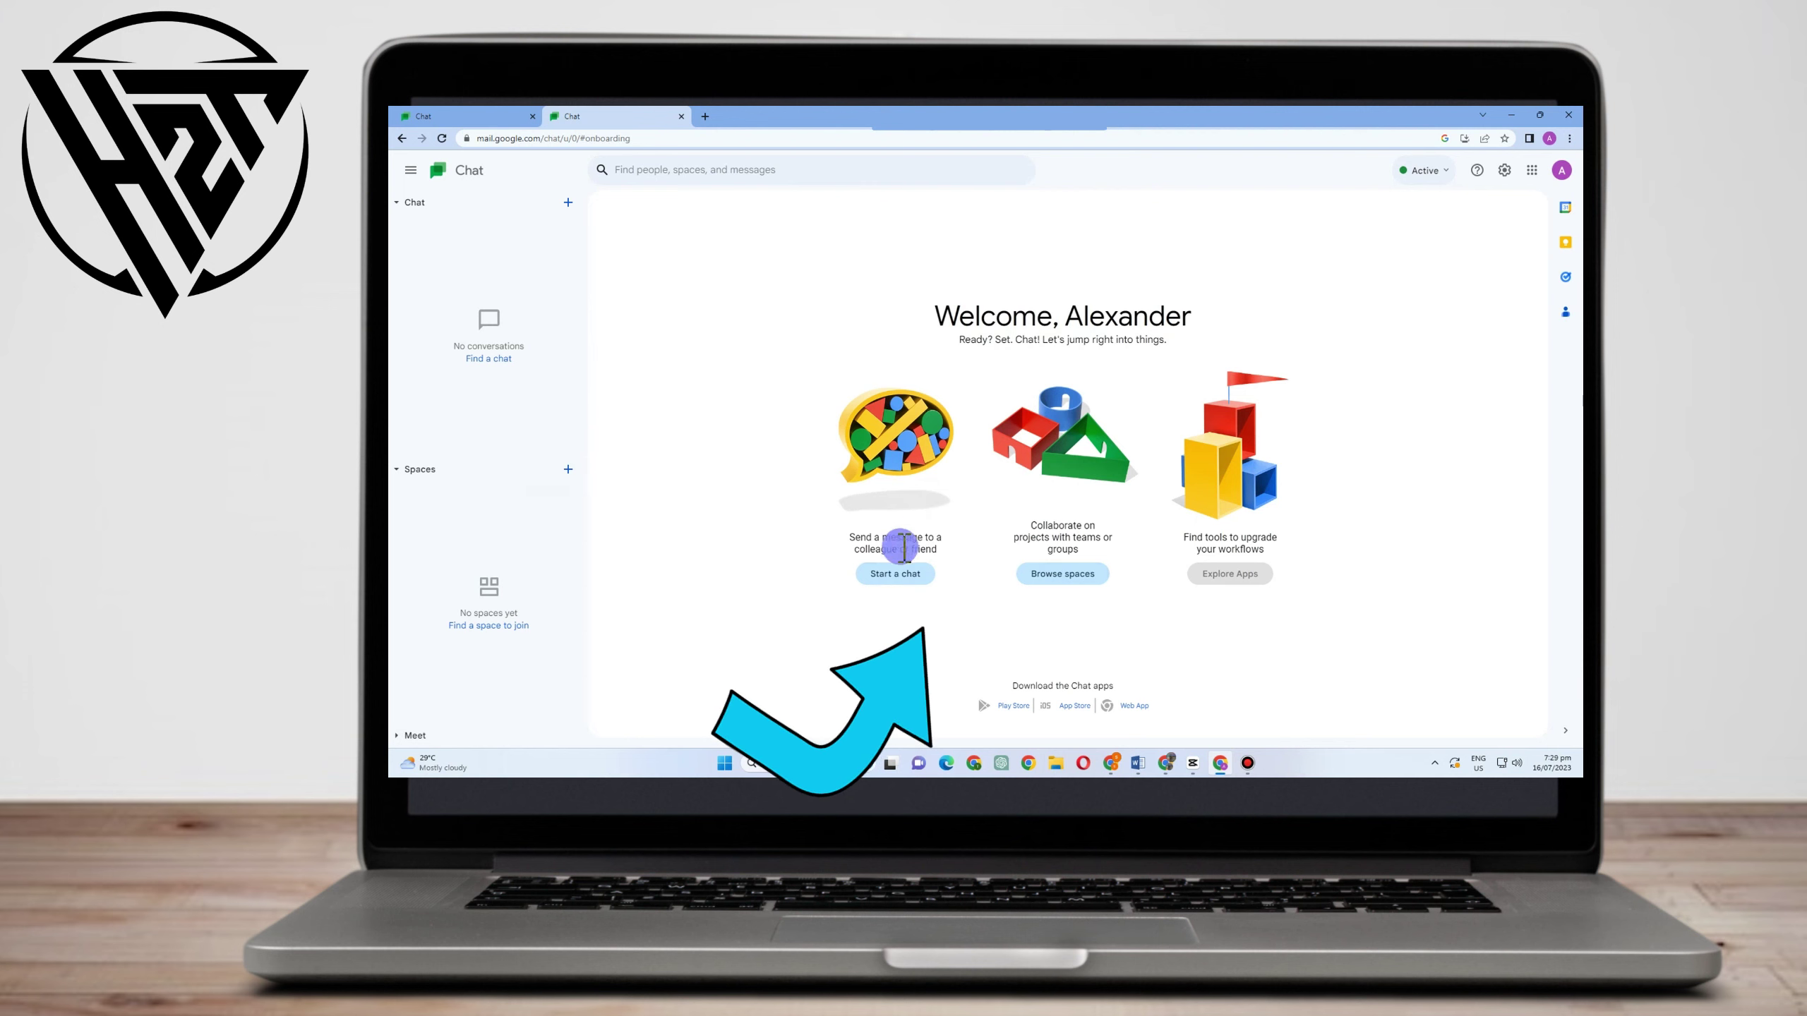
- Open the Create a space form from the new chat choices next to Spaces
{"action": "left_click", "coordinate": [567, 470]}
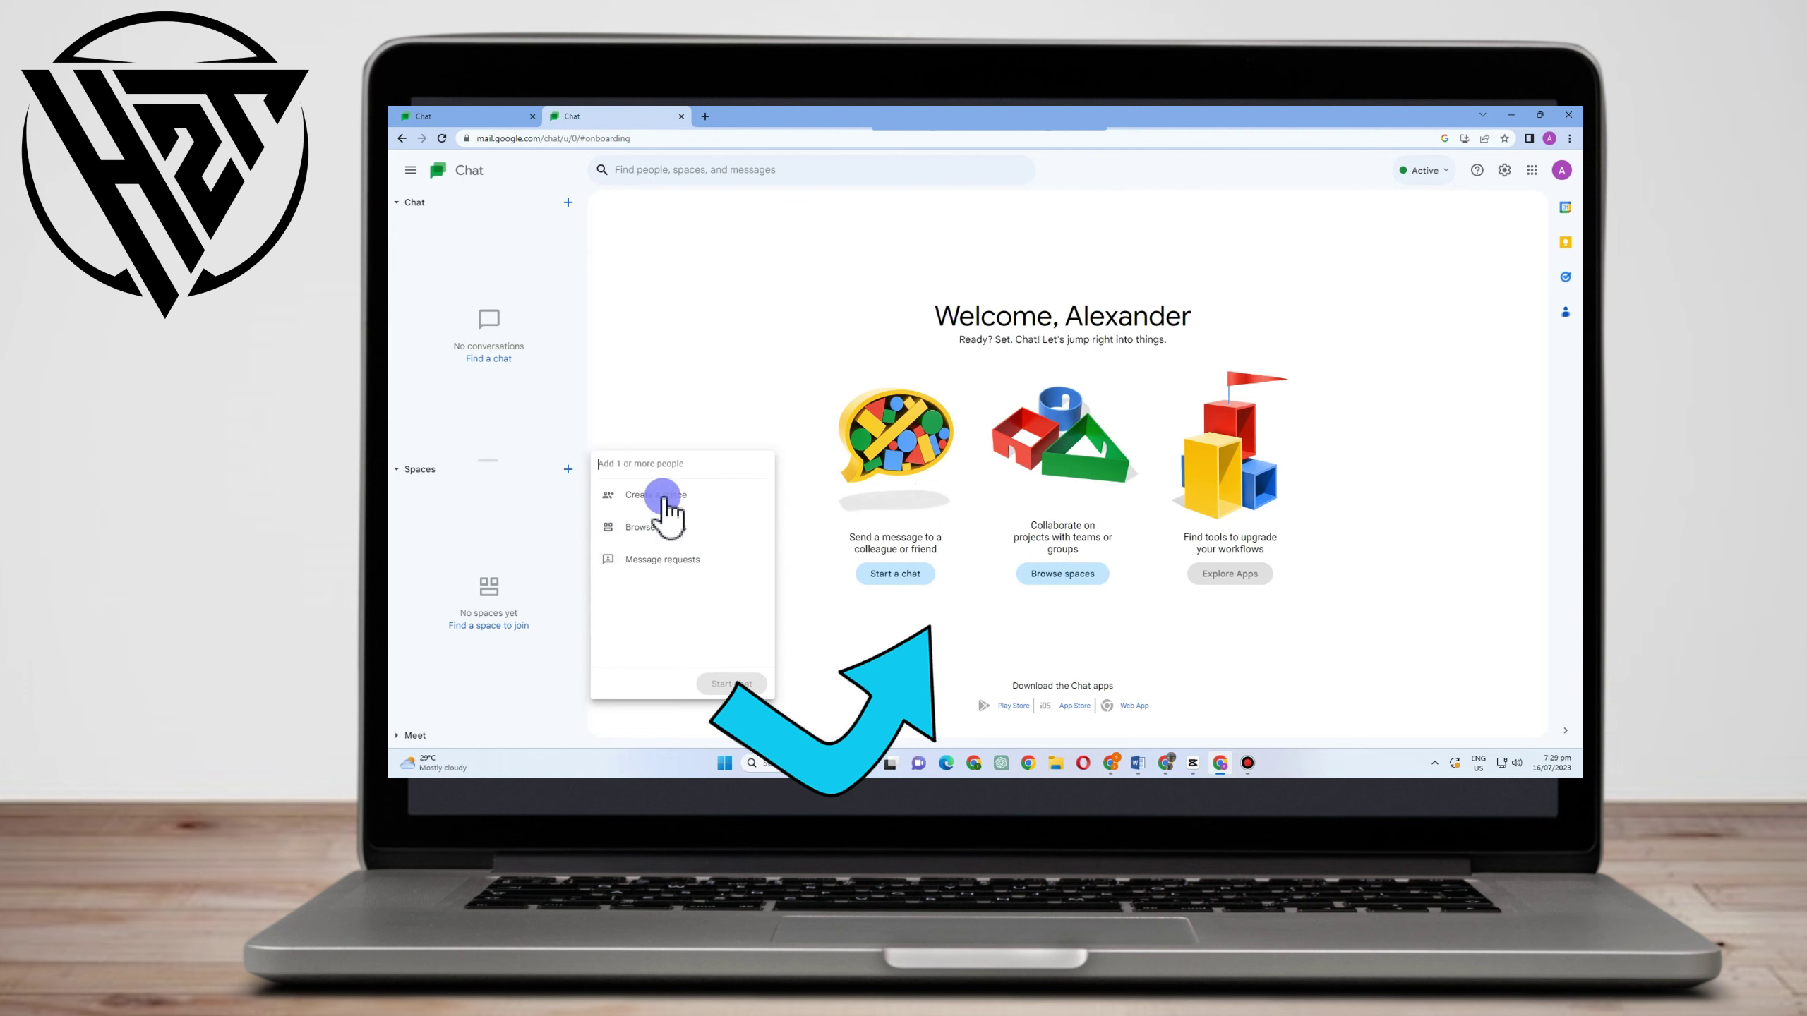
{"action": "left_click", "coordinate": [681, 561]}
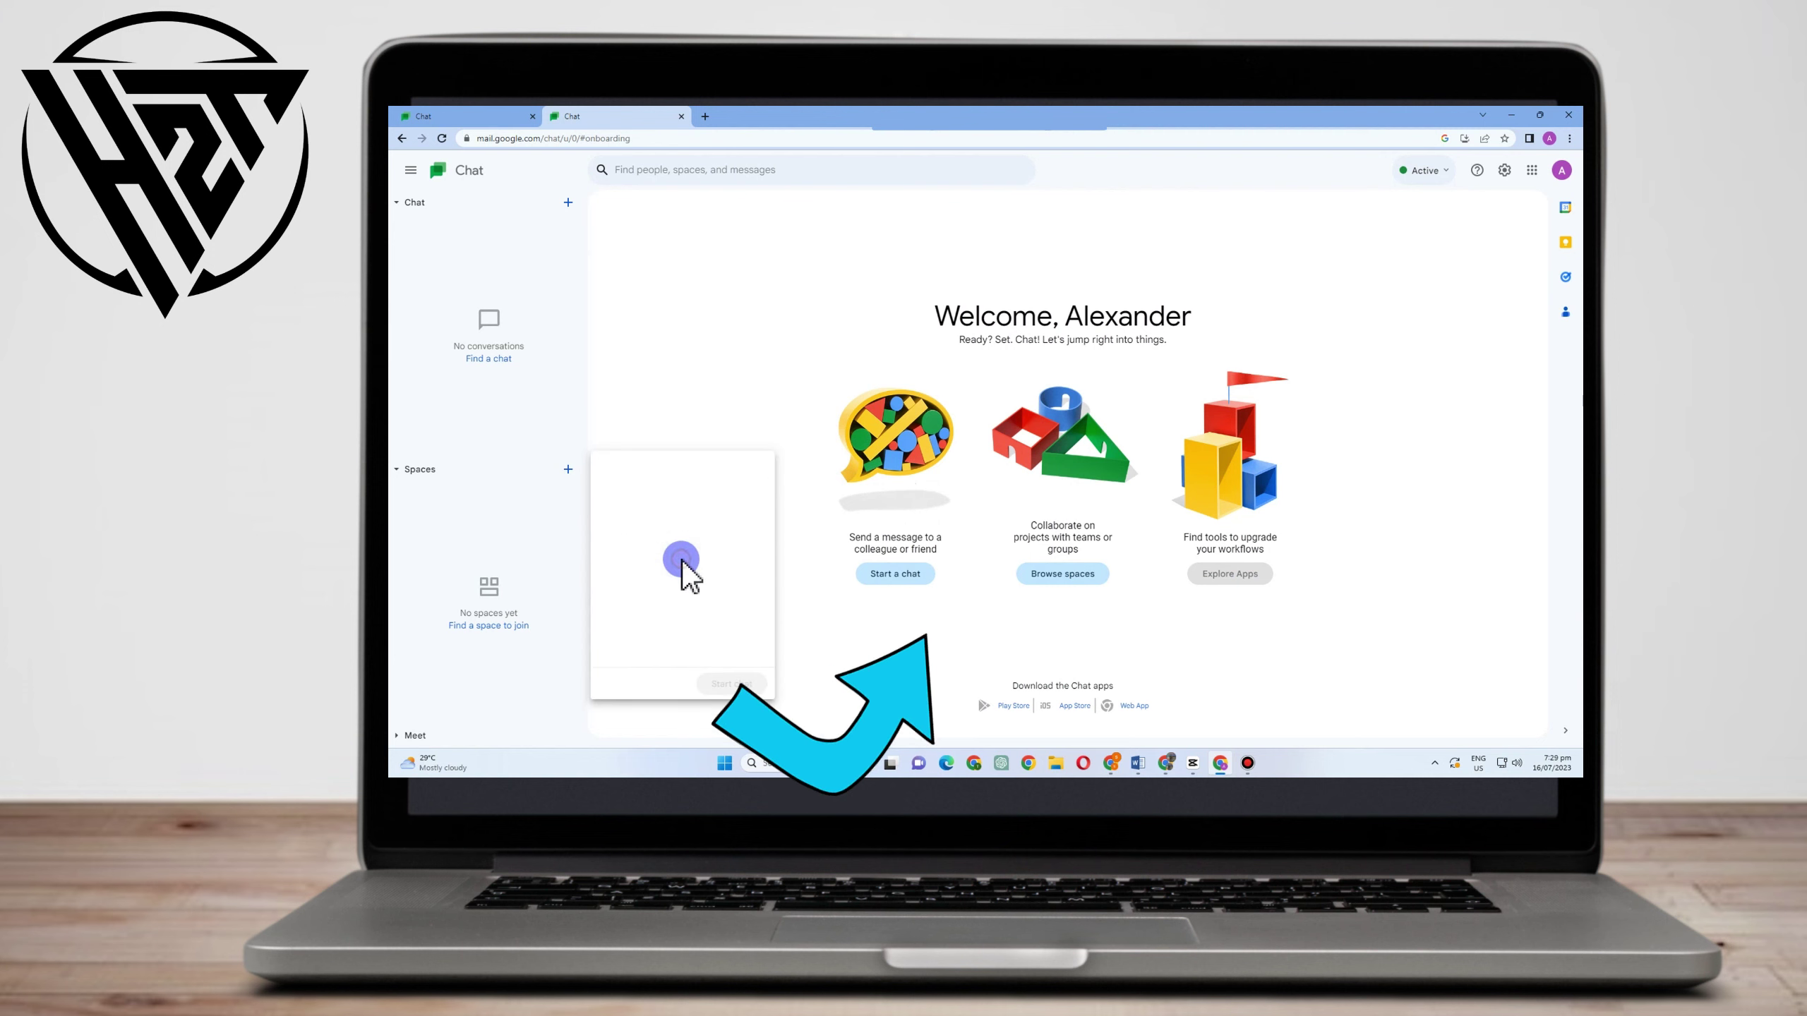
{"action": "left_click", "coordinate": [682, 365]}
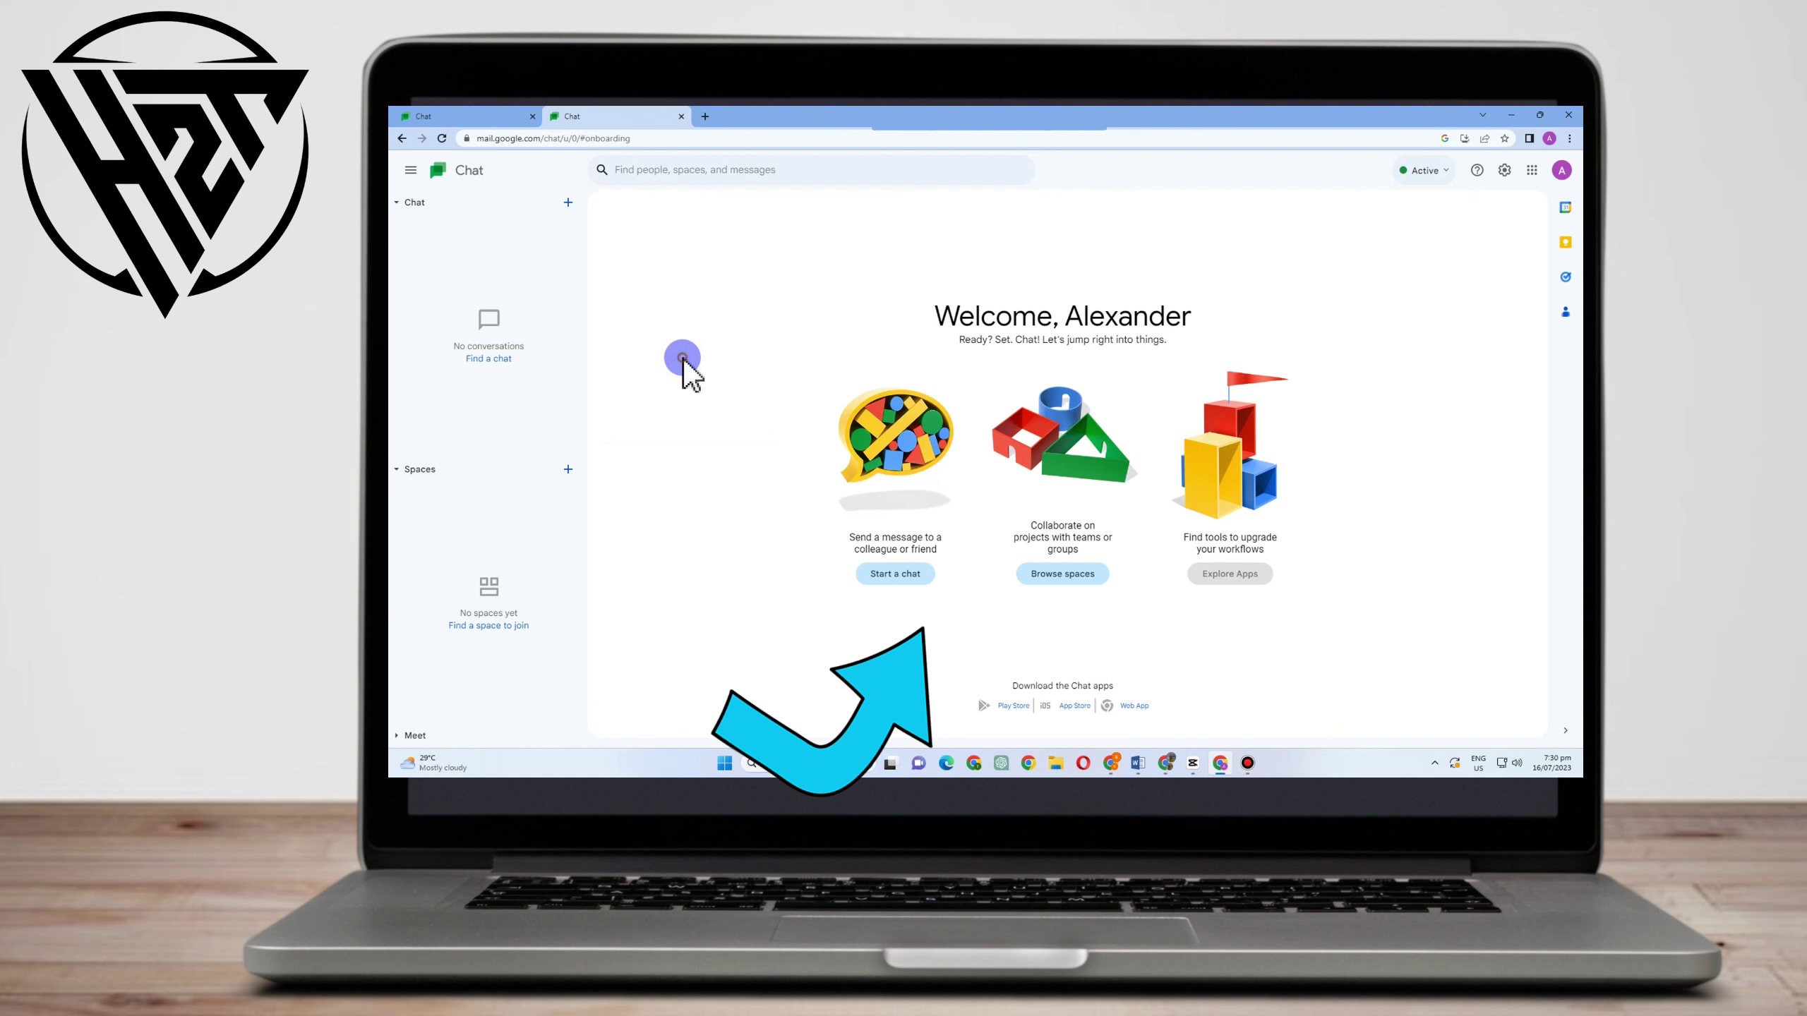
{"action": "left_click", "coordinate": [899, 575]}
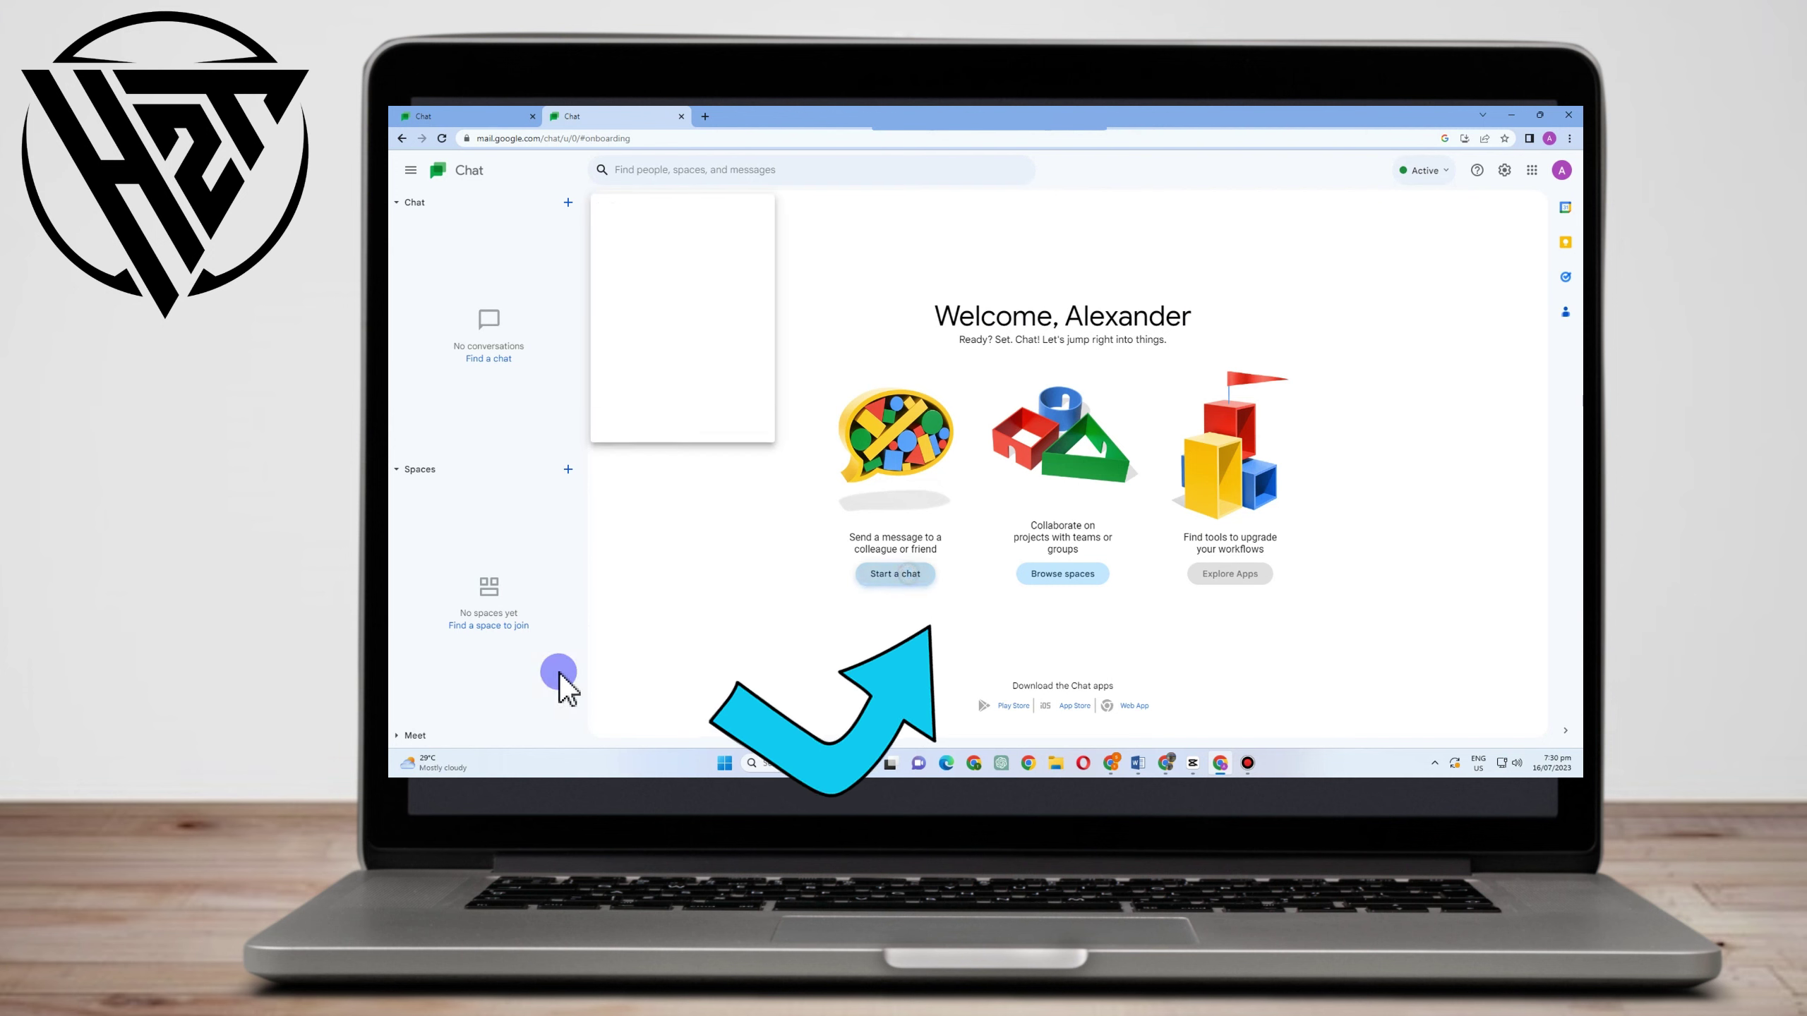
{"action": "left_click", "coordinate": [674, 262]}
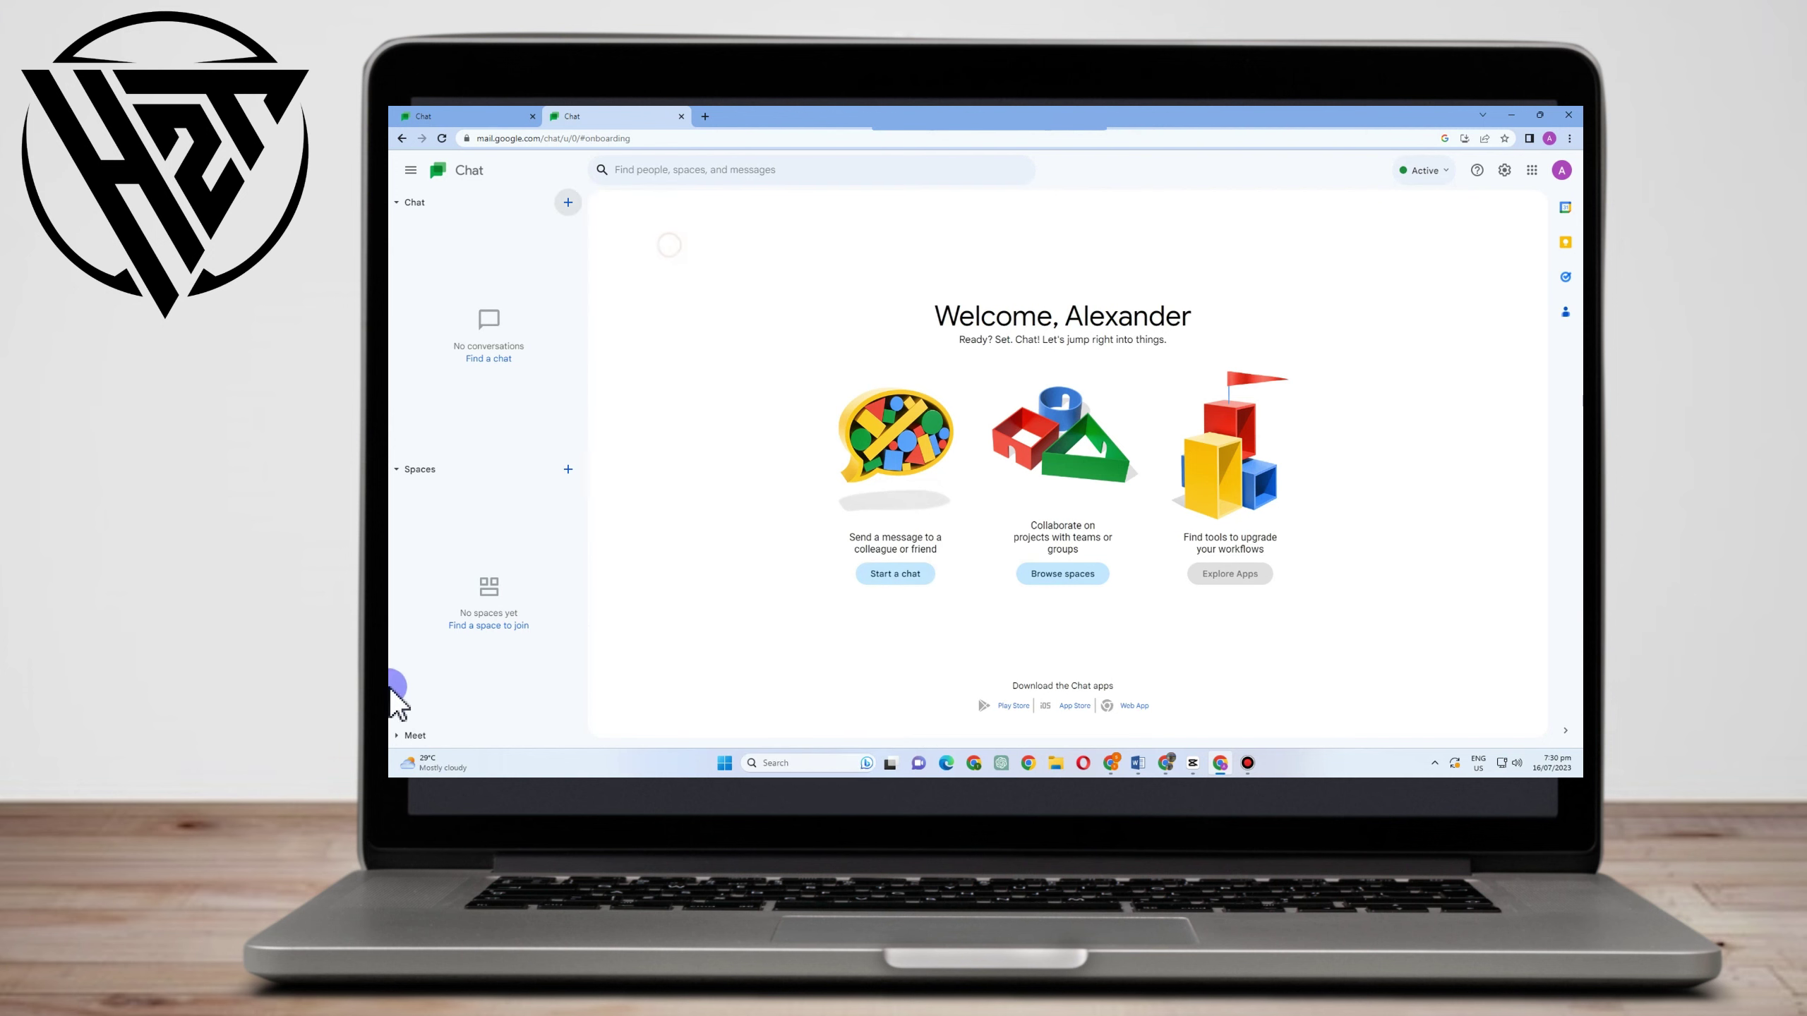